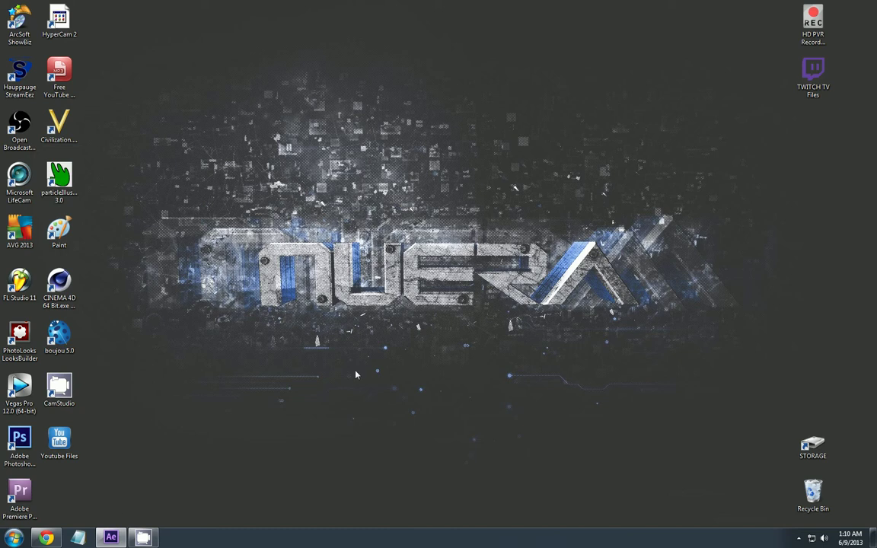
# - Bring up the cinematic pack playlist in the browser and scroll through it
pyautogui.click(46, 538)
pyautogui.scroll(-1, 876, 116)
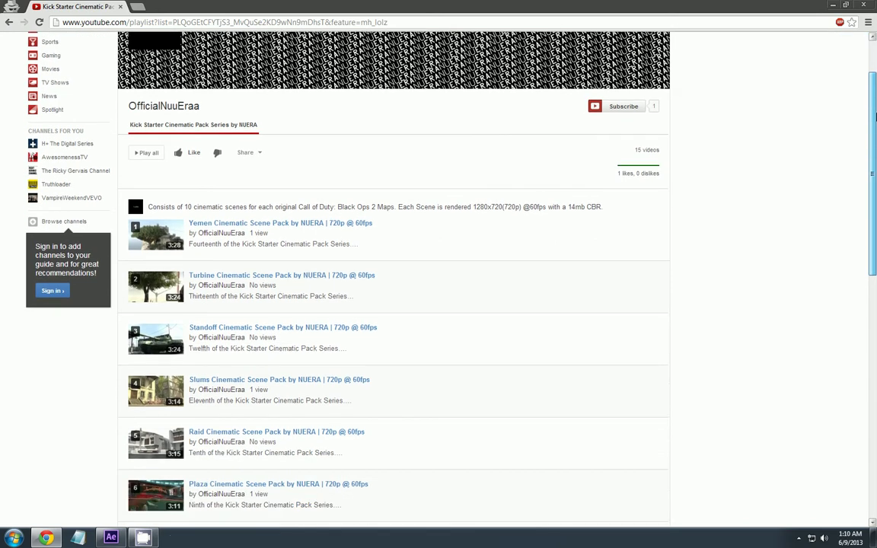
pyautogui.moveTo(876, 116); pyautogui.dragTo(874, 149)
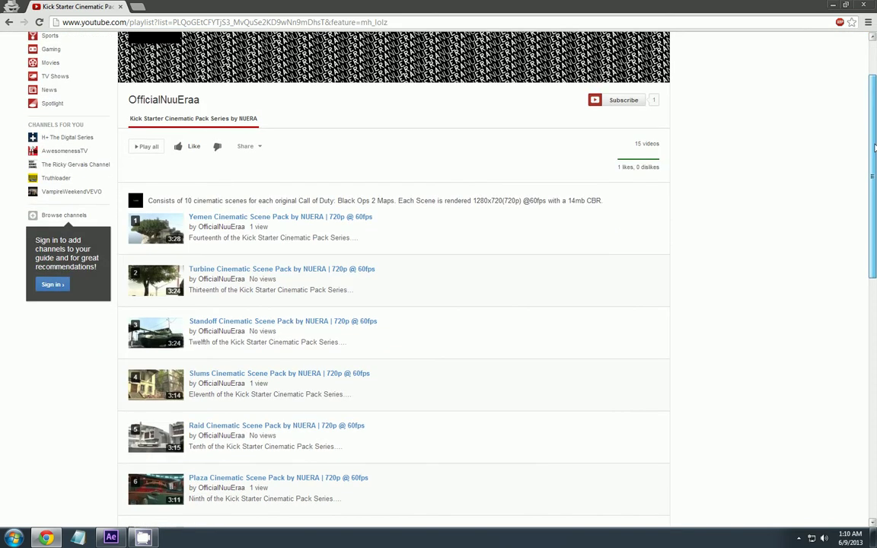
# - Open STORAGE > Cinematic series > raid cinematic pack > Raid Cinematic Pack by NUERA
pyautogui.click(833, 5)
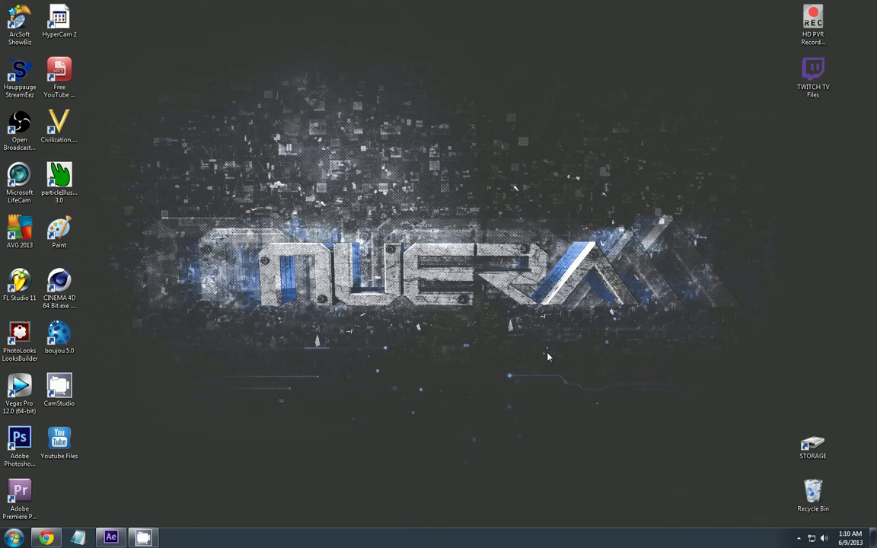
pyautogui.click(810, 446)
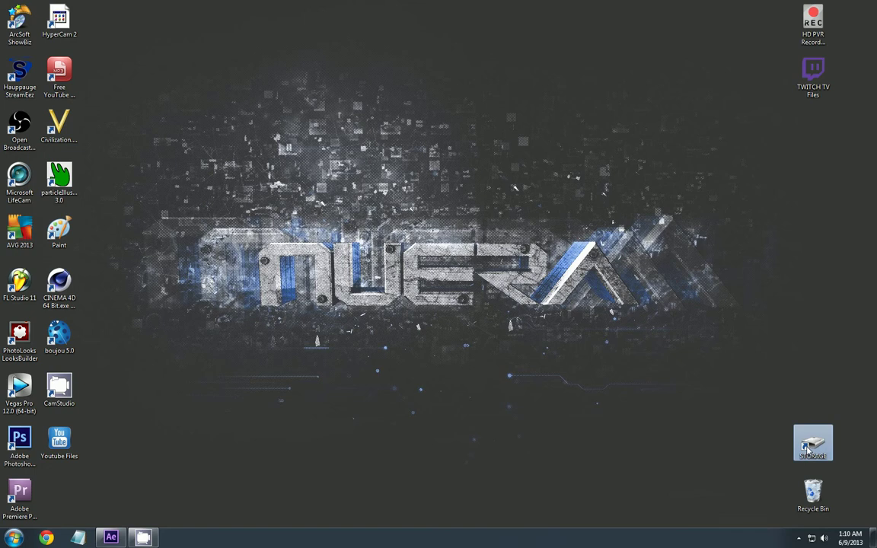
pyautogui.doubleClick(807, 450)
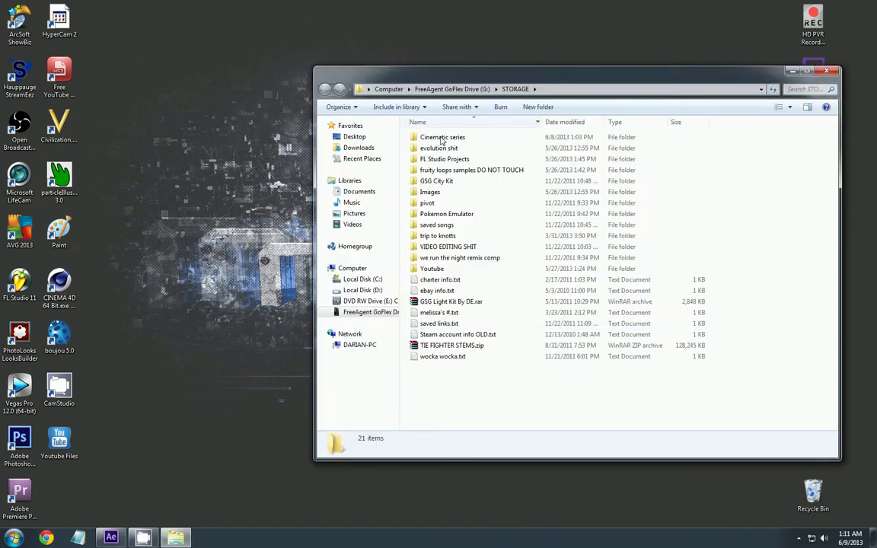
pyautogui.doubleClick(440, 141)
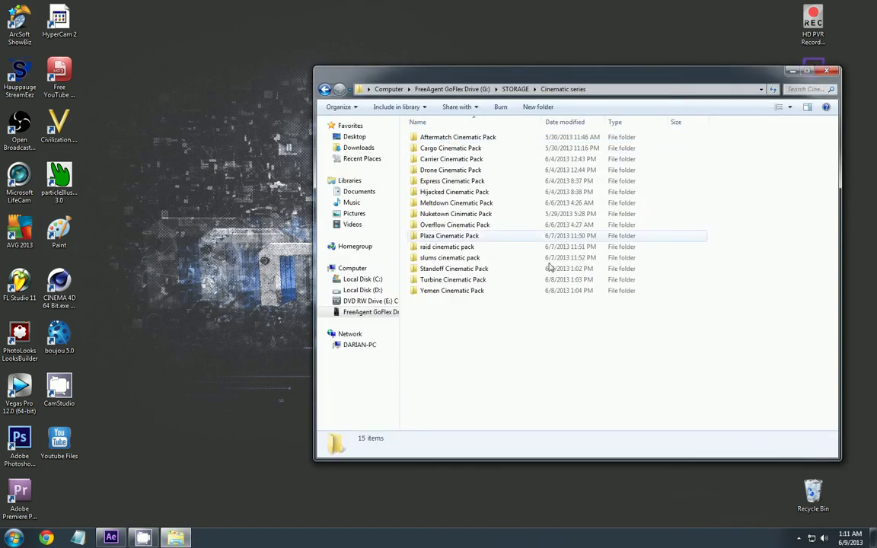
pyautogui.click(461, 249)
pyautogui.doubleClick(460, 249)
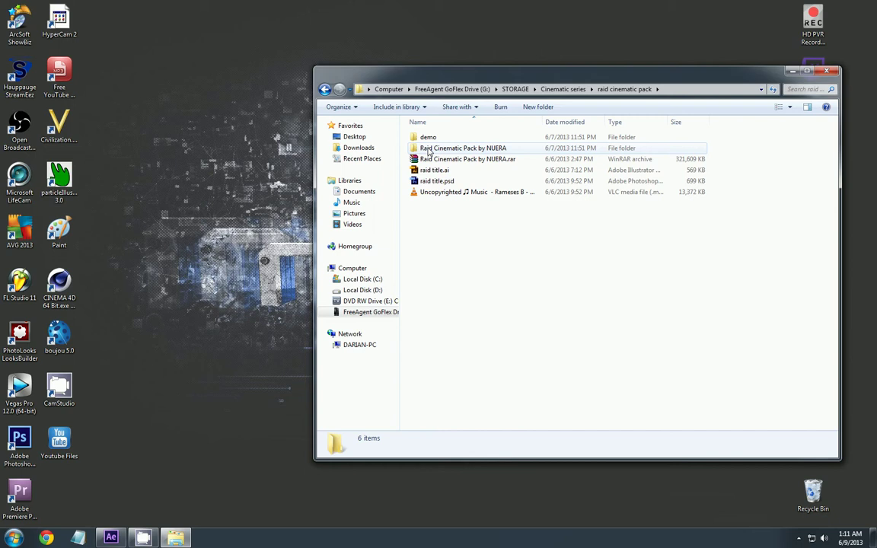
pyautogui.doubleClick(456, 148)
# - Copy Raid Cinematic Scene #9 by NUERA.mp4 onto the desktop and close the folder
pyautogui.moveTo(491, 225); pyautogui.dragTo(161, 309)
pyautogui.click(572, 364)
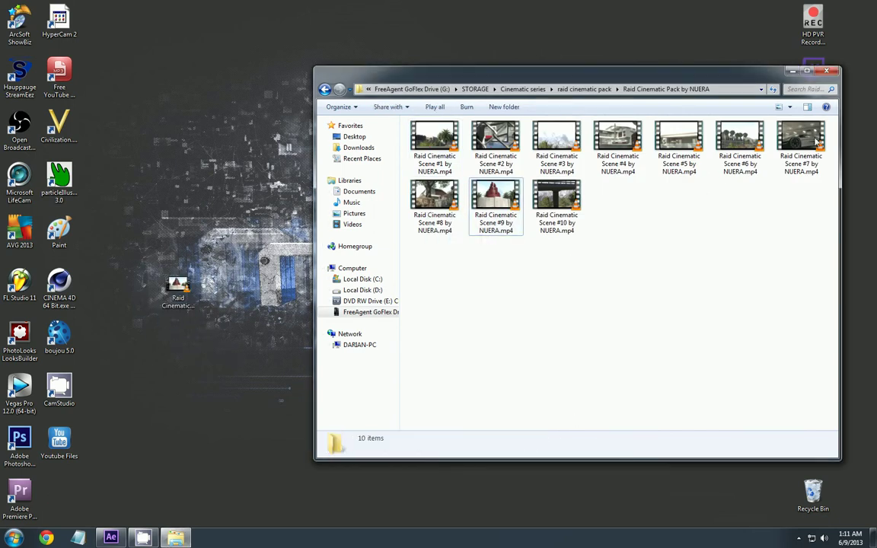
pyautogui.hotkey('alt', 'F4')
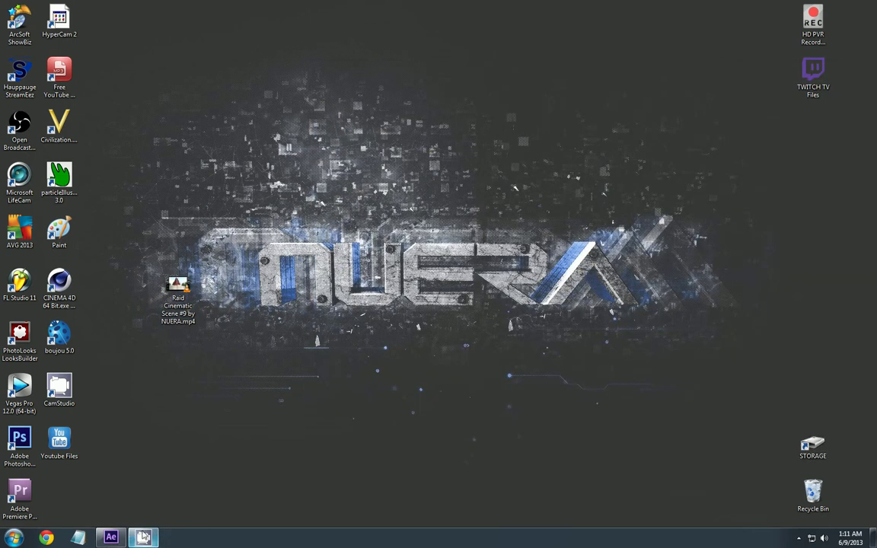
# - Import Raid Cinematic Scene #9 by NUERA.mp4 from the desktop into the Project panel
pyautogui.click(114, 536)
pyautogui.click(114, 537)
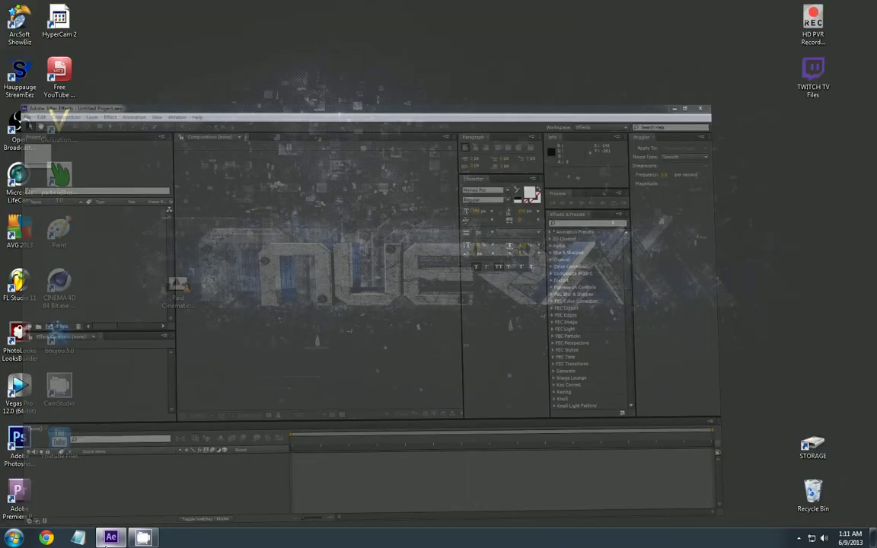
pyautogui.moveTo(176, 289); pyautogui.dragTo(75, 225)
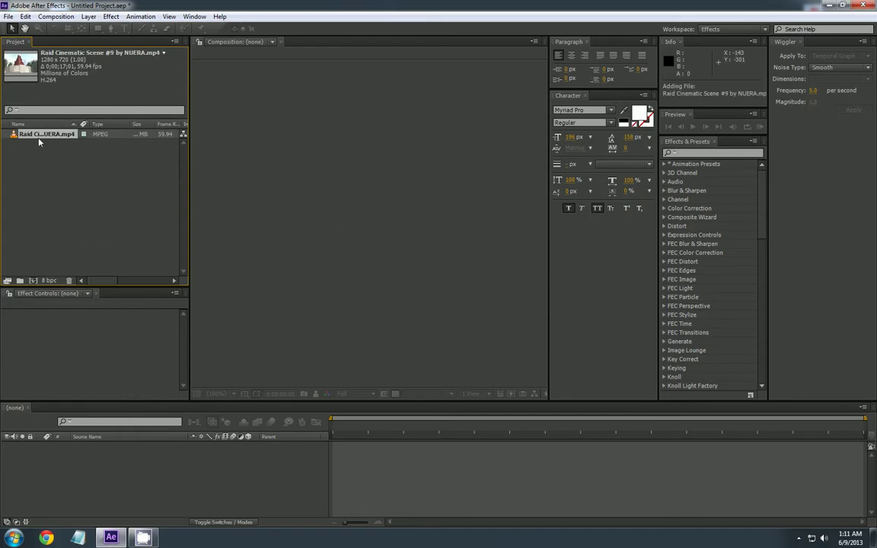
# - Create a composition from the clip and confirm its 1280×720, 59.94 fps settings
pyautogui.click(34, 281)
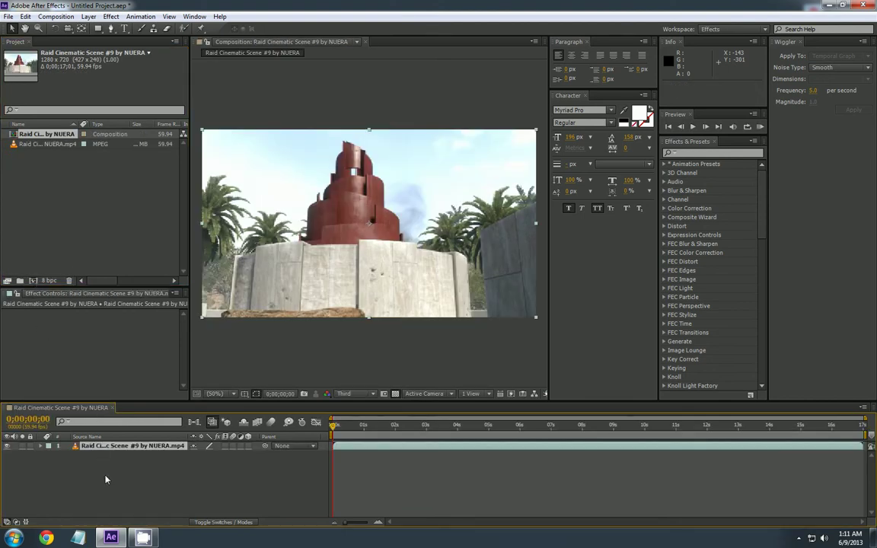
pyautogui.click(154, 449)
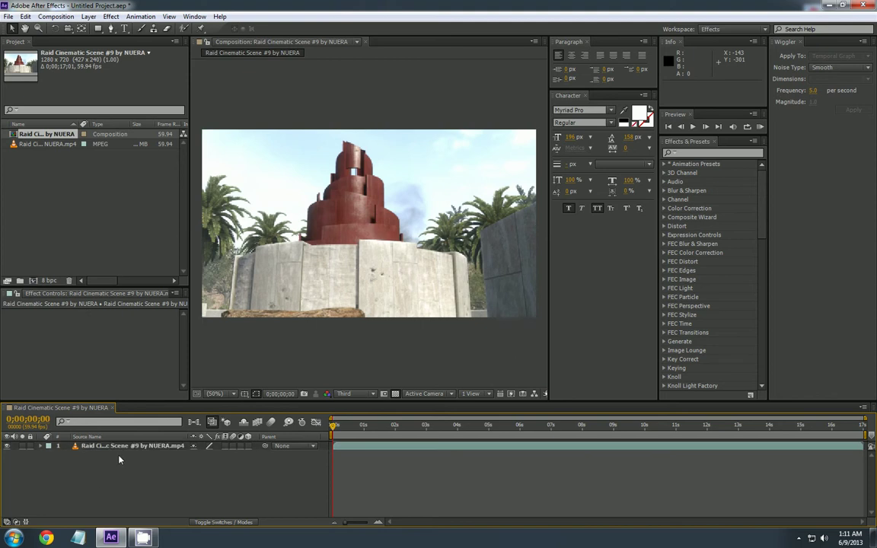
pyautogui.click(61, 16)
pyautogui.click(63, 6)
pyautogui.click(56, 16)
pyautogui.click(91, 48)
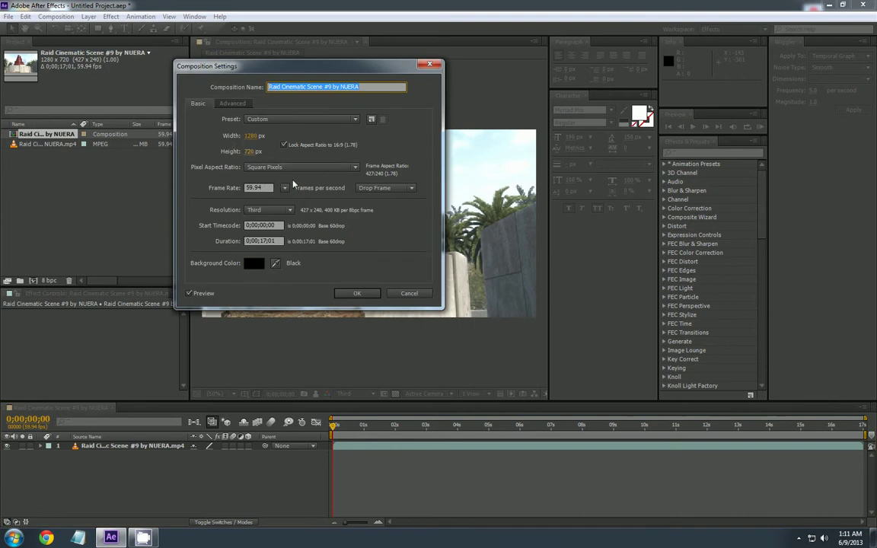
pyautogui.click(357, 293)
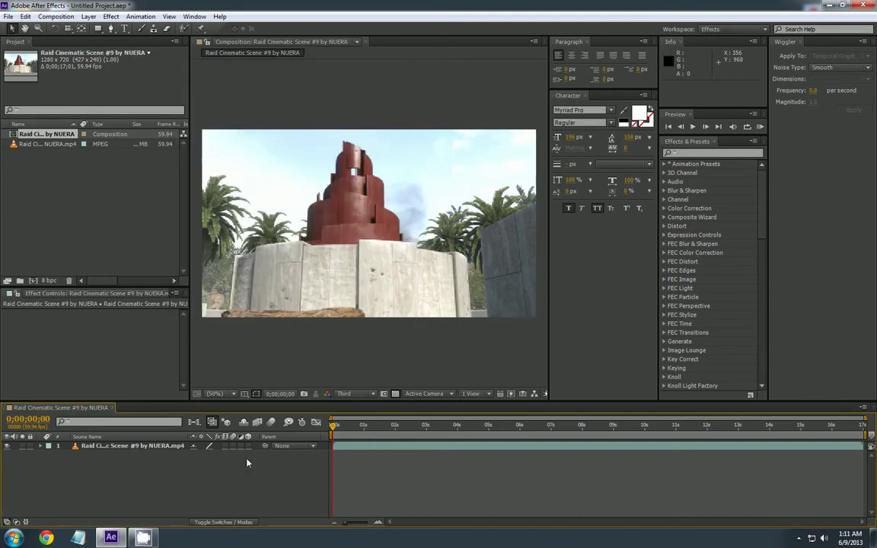
# - Pre-compose the footage layer into 'Raid Cinematic Scene #9 by NUERA.mp4 Comp 1' and select it
pyautogui.click(162, 447)
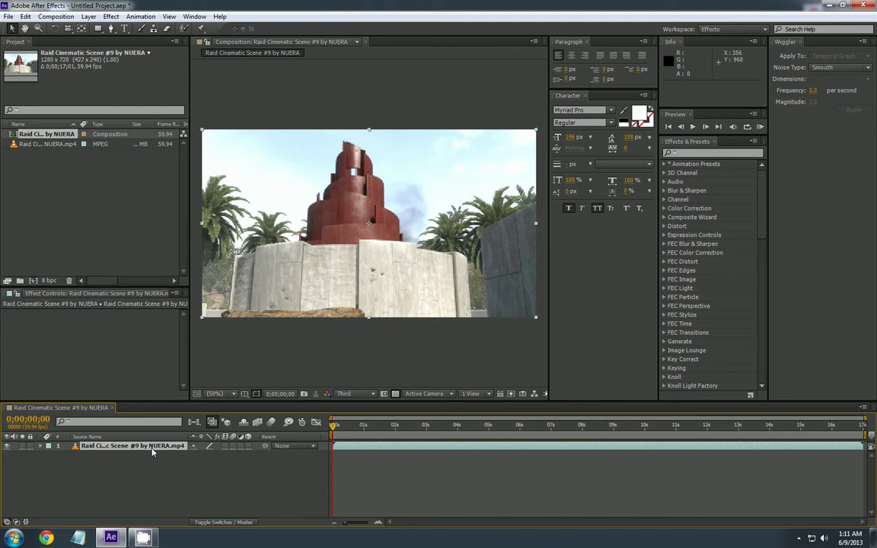
pyautogui.rightClick(152, 452)
pyautogui.click(151, 457)
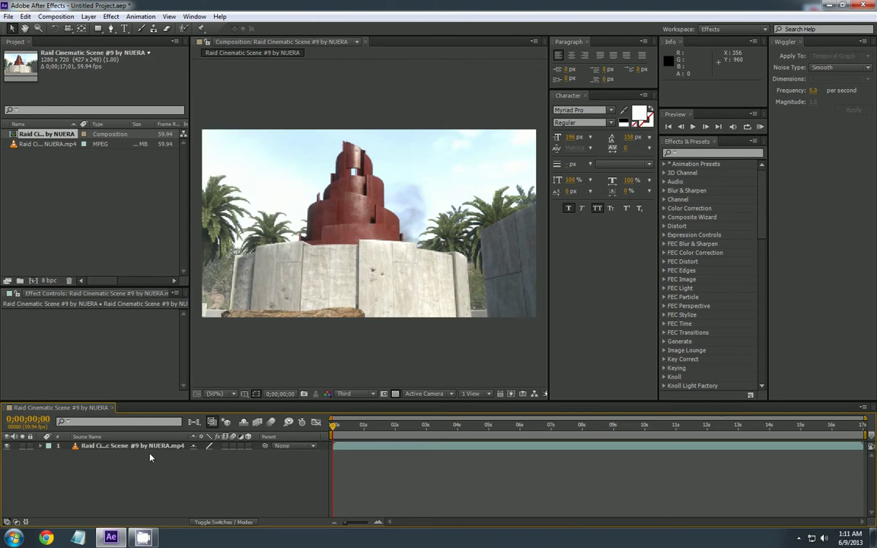
pyautogui.click(148, 446)
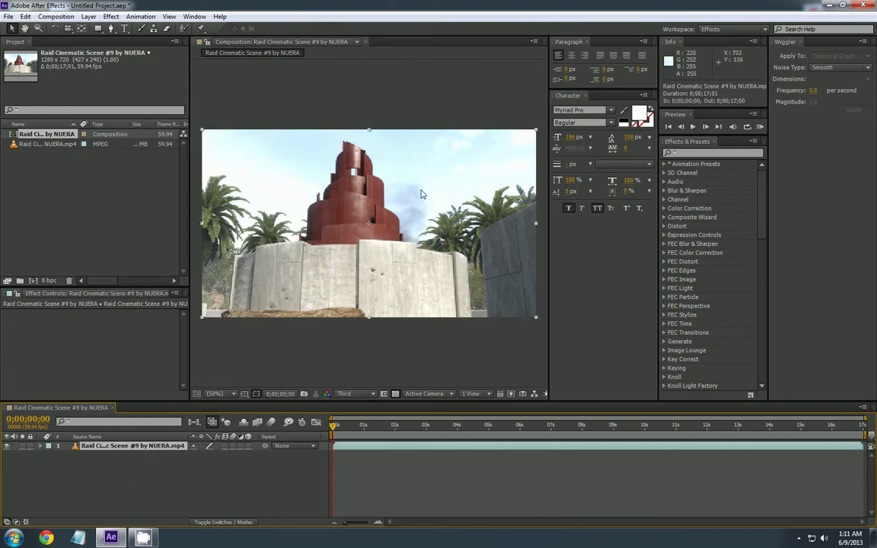
pyautogui.click(132, 477)
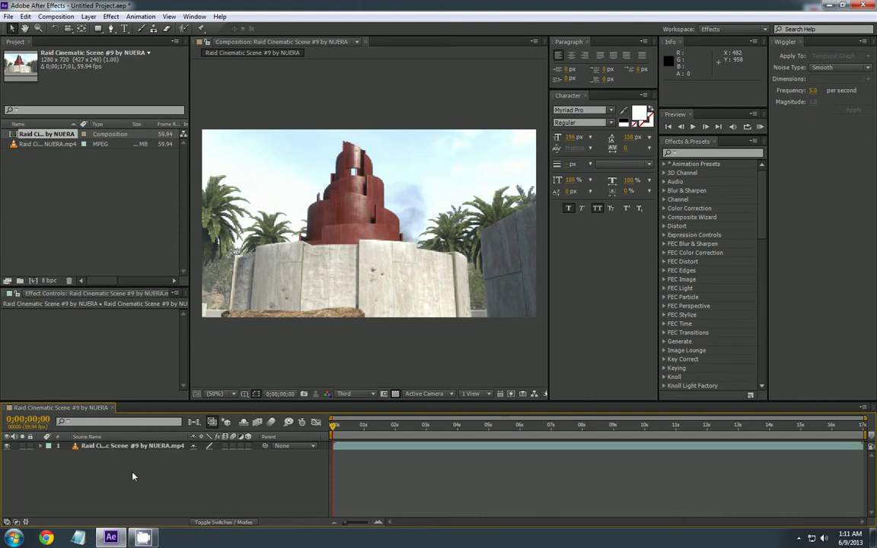
pyautogui.rightClick(144, 447)
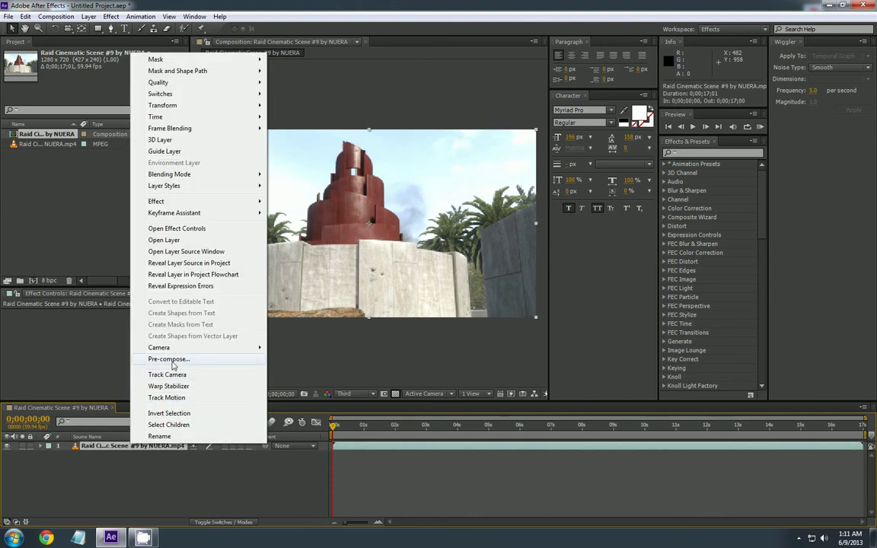
pyautogui.click(173, 359)
pyautogui.click(381, 257)
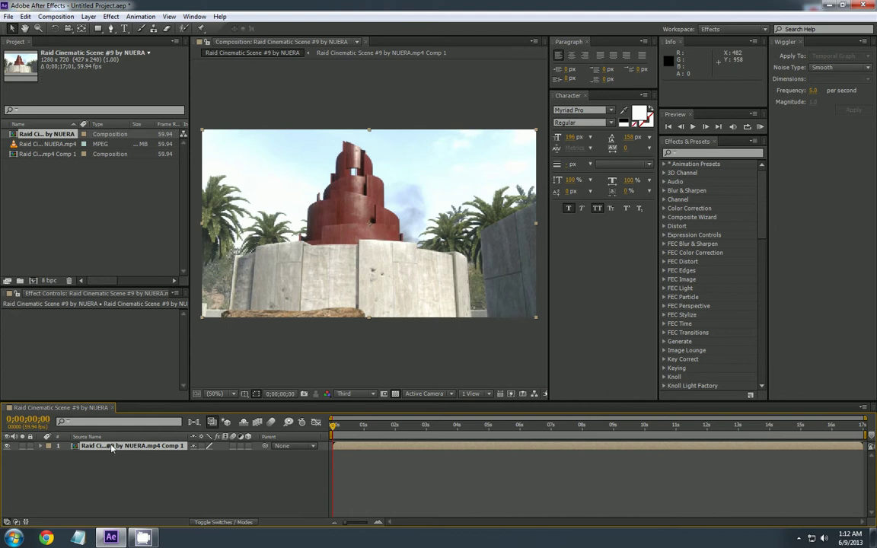
pyautogui.click(140, 447)
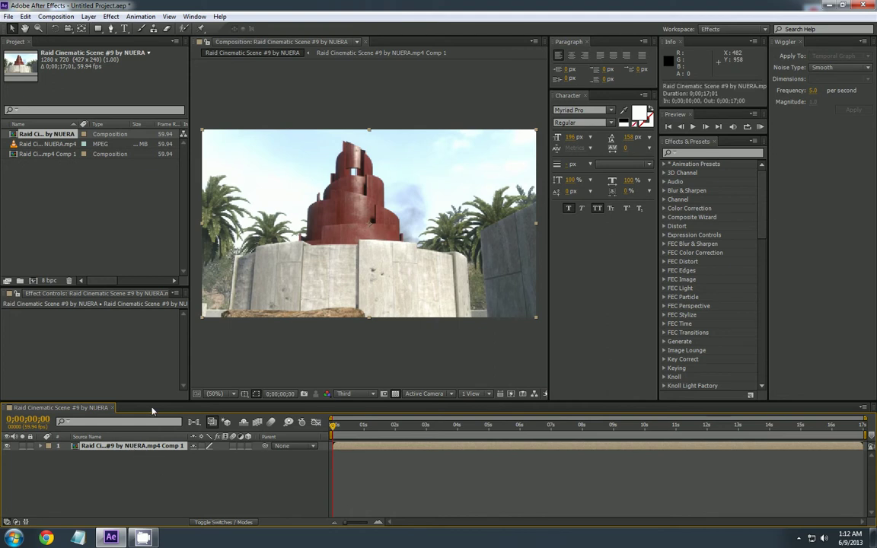
# - Add a first Position keyframe at 0;00;00;15 on the Comp 1 layer
pyautogui.press('p')
pyautogui.click(340, 428)
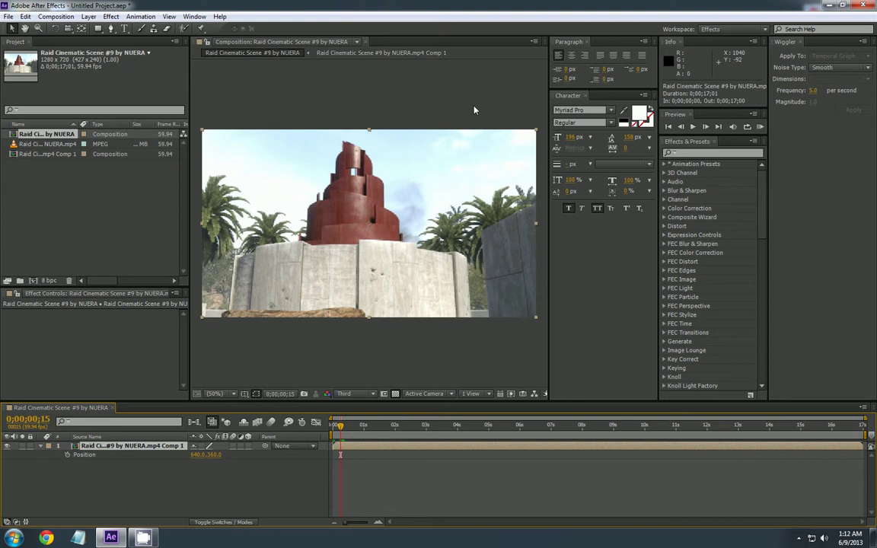
pyautogui.click(67, 455)
# - Add a second Position keyframe at 0;00;16;07 and select both keyframes
pyautogui.click(843, 424)
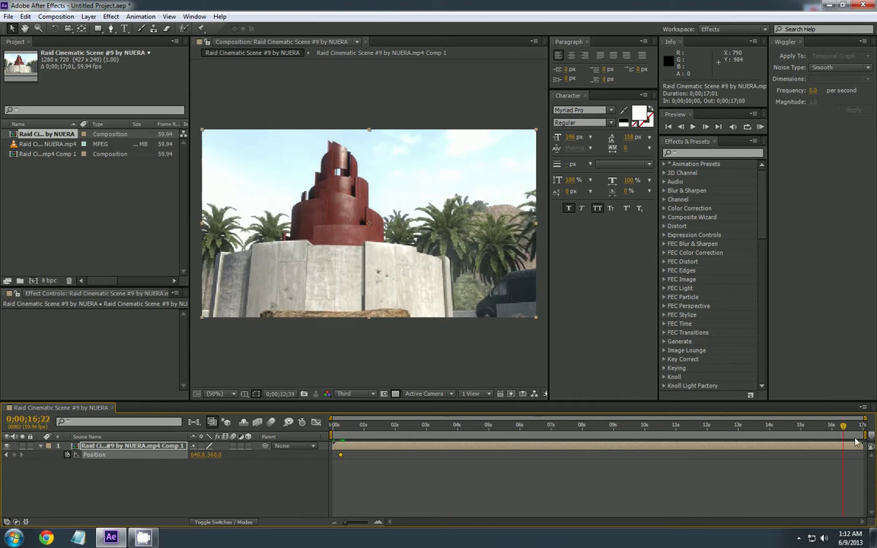
pyautogui.click(835, 424)
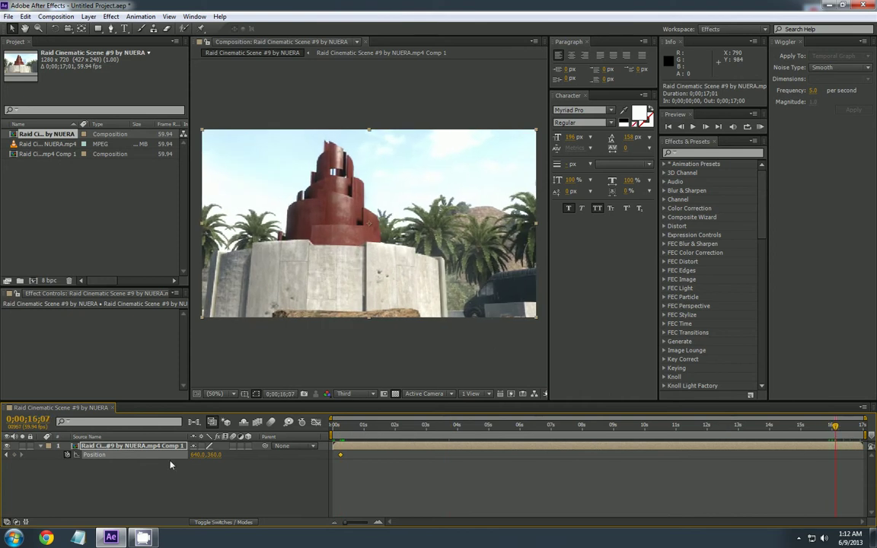
pyautogui.click(14, 454)
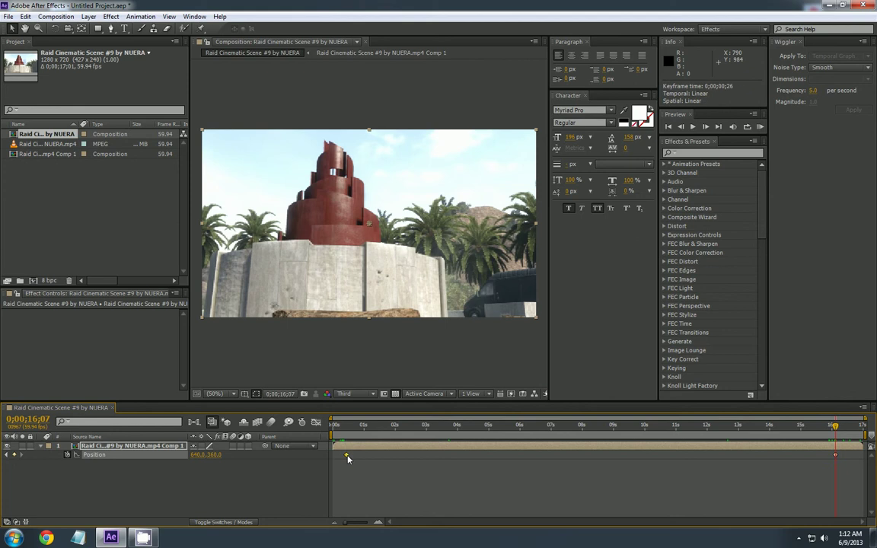
pyautogui.moveTo(342, 457); pyautogui.dragTo(843, 459)
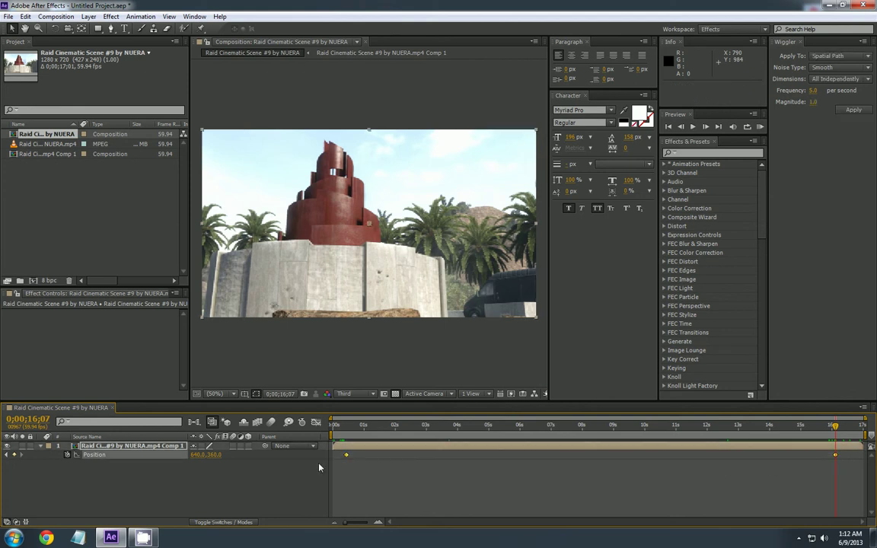
pyautogui.click(194, 16)
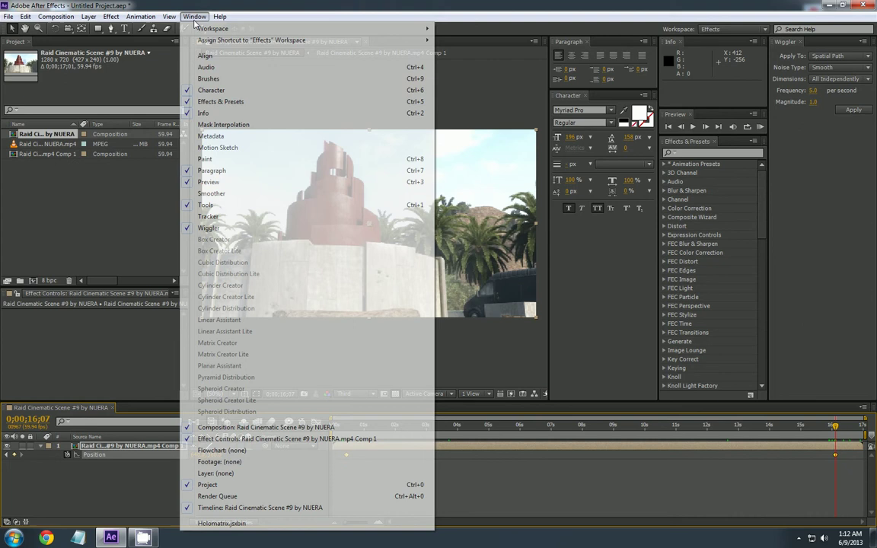
pyautogui.moveTo(219, 16)
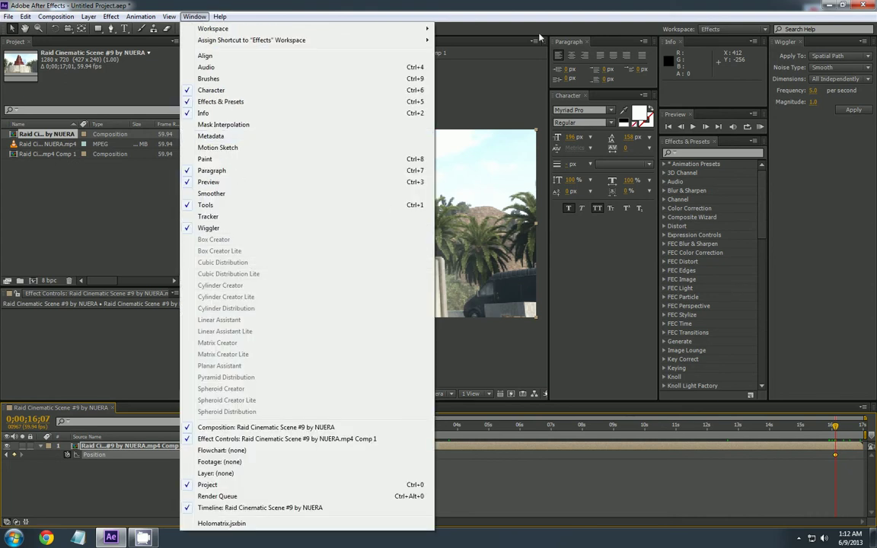
pyautogui.click(208, 229)
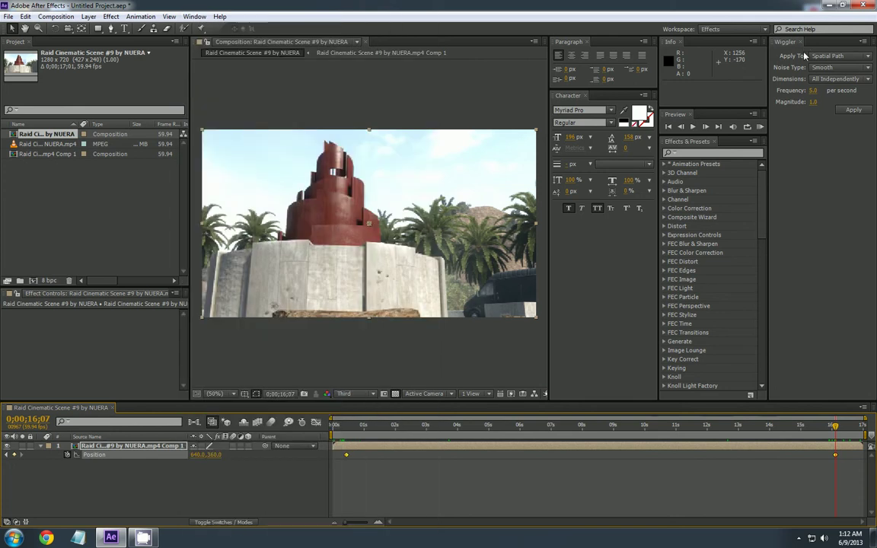
# - Keep Smooth noise and All Independently dimensions in the Wiggler, with Frequency 3 and Magnitude 10
pyautogui.click(842, 71)
pyautogui.click(842, 71)
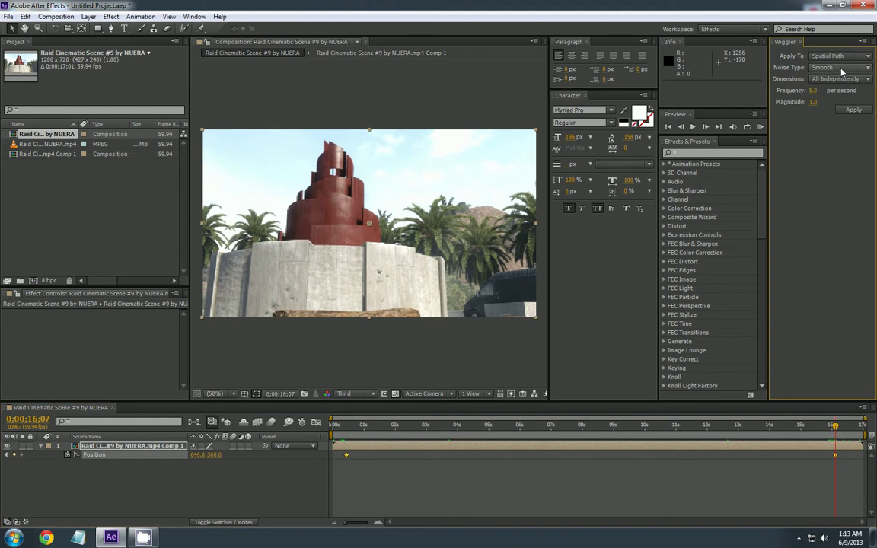
pyautogui.click(837, 79)
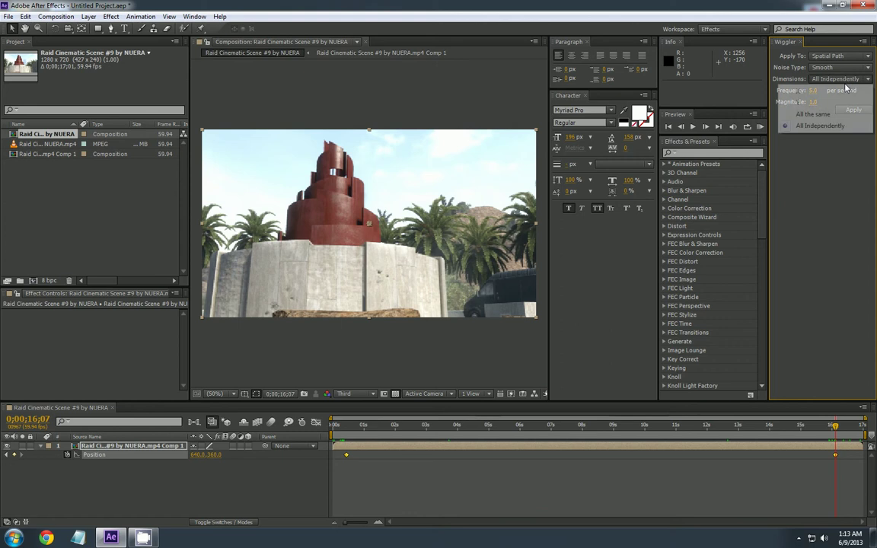
pyautogui.click(838, 79)
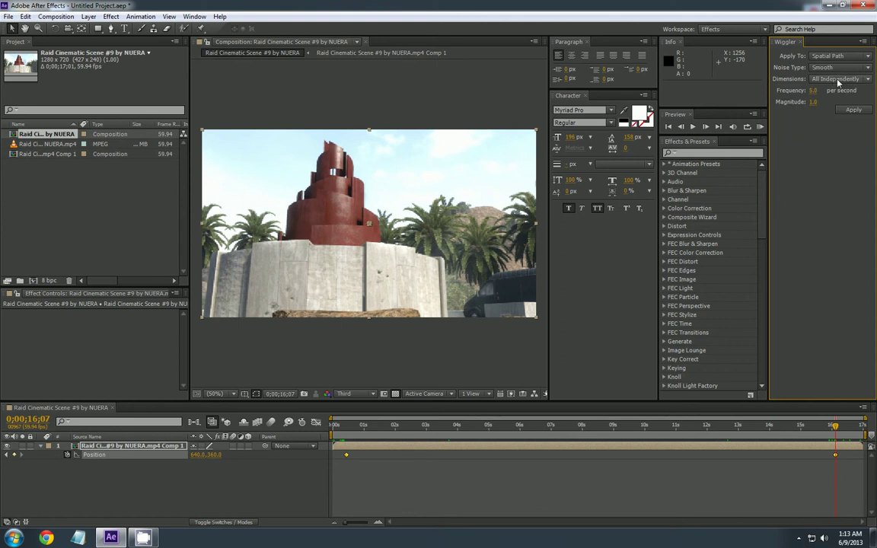
pyautogui.click(837, 80)
pyautogui.click(837, 79)
pyautogui.click(838, 79)
pyautogui.click(837, 79)
pyautogui.click(813, 90)
pyautogui.press('Return')
# - Apply the wiggle to generate Position keyframes and preview the shake around 4 seconds
pyautogui.press('Delete')
pyautogui.click(853, 110)
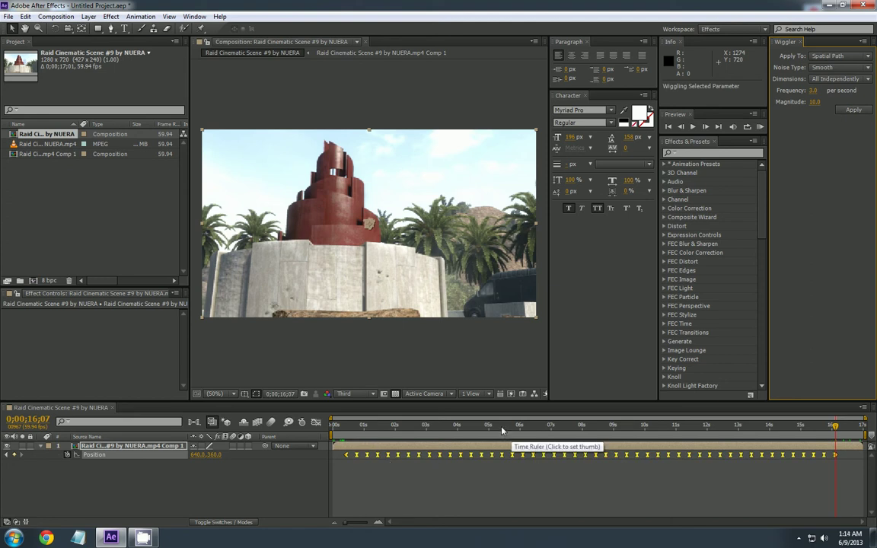
pyautogui.moveTo(466, 429); pyautogui.dragTo(484, 428)
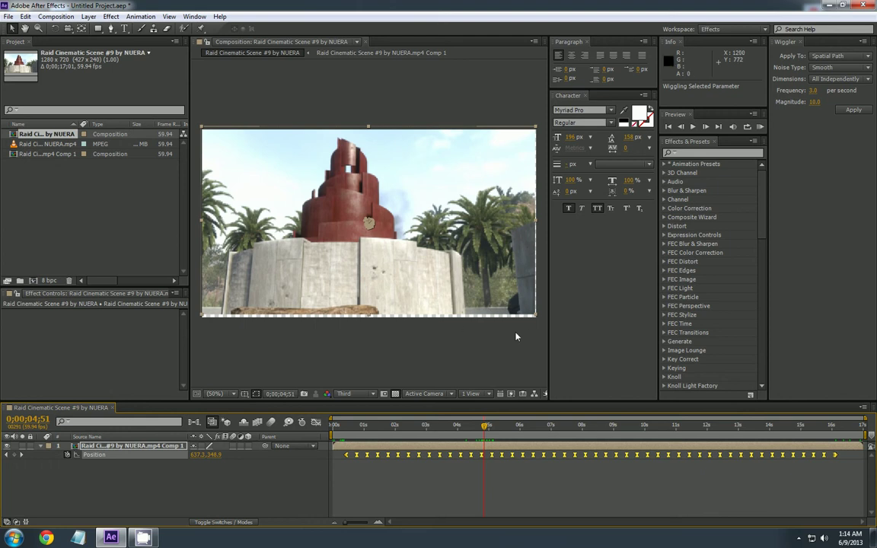
# - Toggle the transparency grid to inspect the empty frame edges, then deselect the keyframes
pyautogui.click(396, 399)
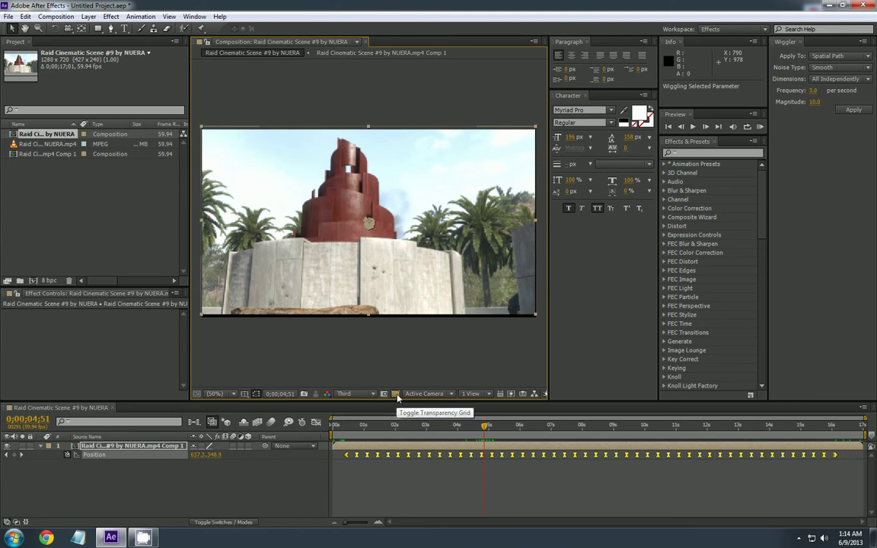
pyautogui.click(396, 395)
pyautogui.click(145, 448)
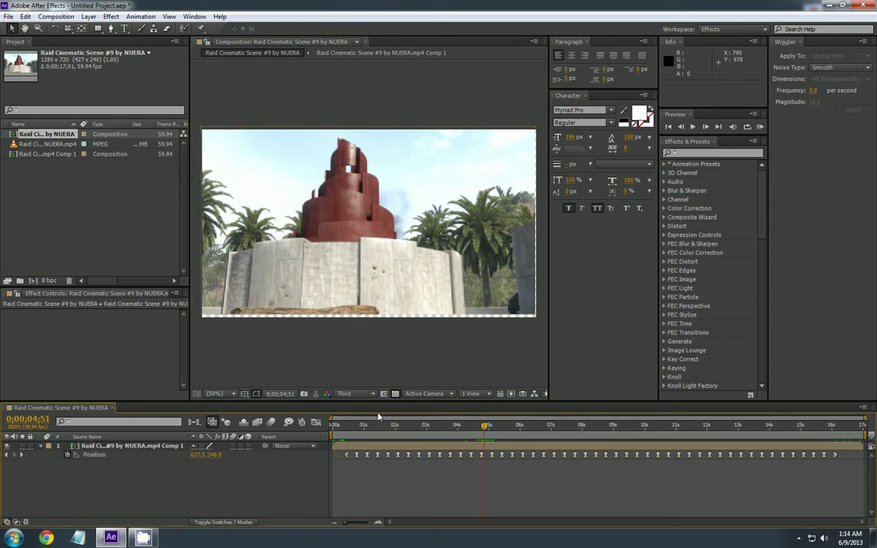
# - Set the Comp 1 layer's Scale to 110% and scrub near 3 seconds to check the edges
pyautogui.click(145, 447)
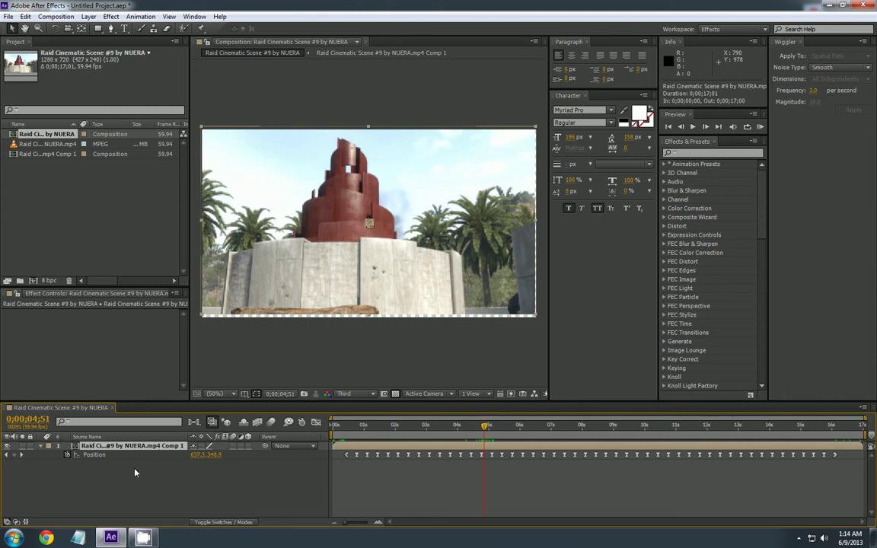
pyautogui.press('s')
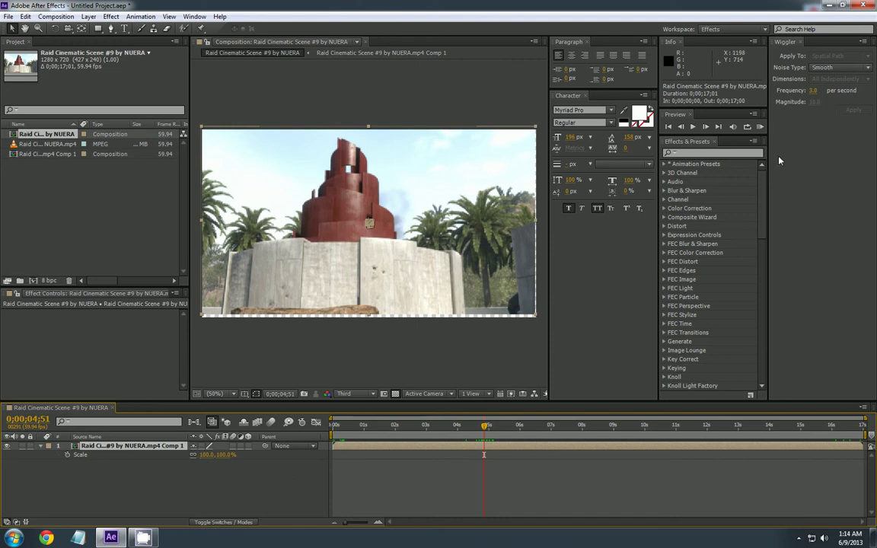
pyautogui.click(207, 454)
pyautogui.write('110')
pyautogui.press('Return')
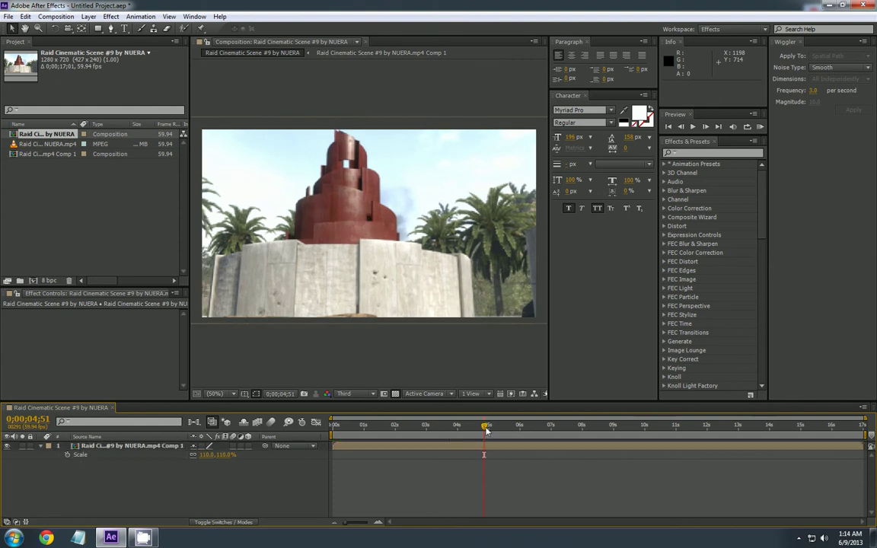
pyautogui.click(433, 426)
pyautogui.moveTo(430, 439)
pyautogui.mouseDown()
pyautogui.moveTo(407, 440)
pyautogui.moveTo(431, 440)
pyautogui.mouseUp()
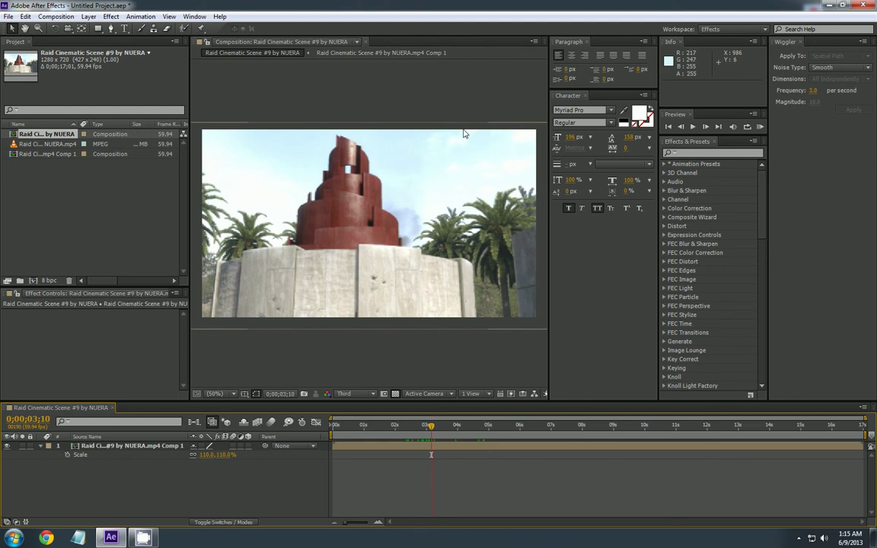
pyautogui.click(354, 393)
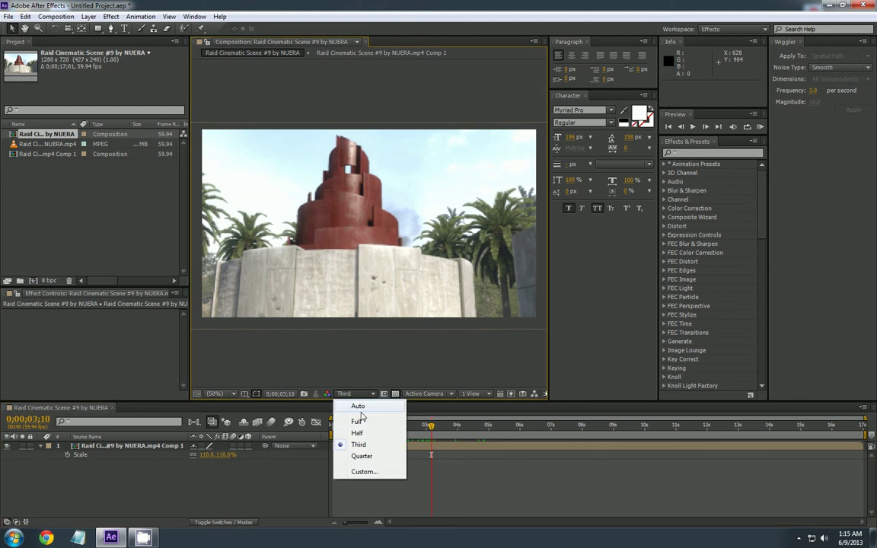
pyautogui.click(364, 421)
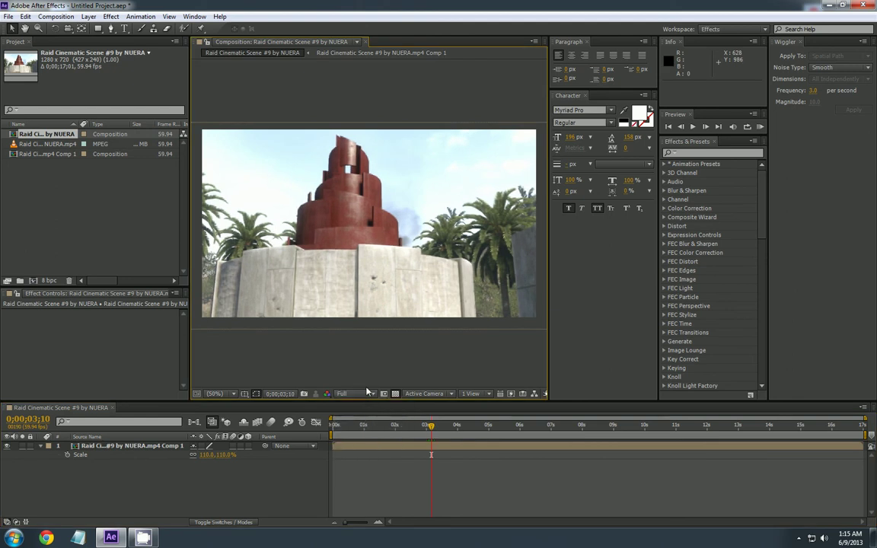
pyautogui.click(354, 393)
pyautogui.click(359, 444)
pyautogui.moveTo(431, 425); pyautogui.dragTo(511, 424)
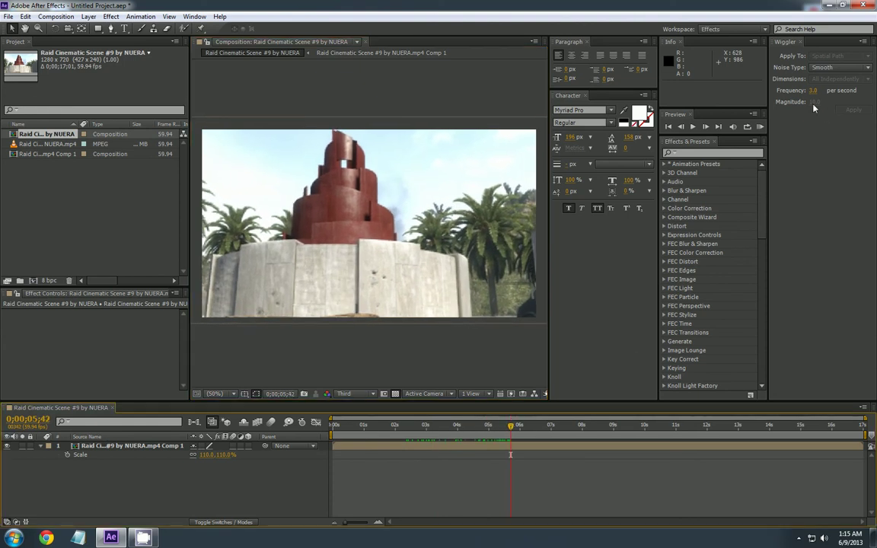
pyautogui.click(207, 455)
pyautogui.write('120')
pyautogui.press('Return')
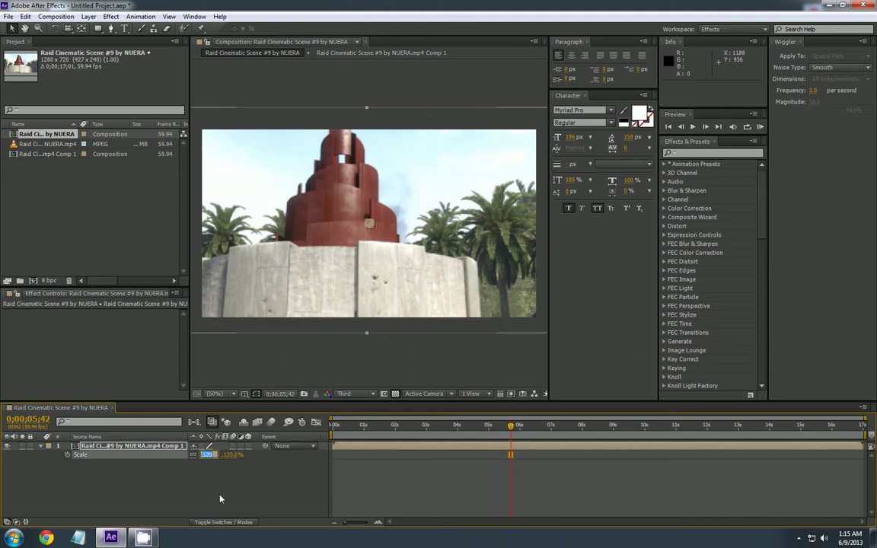
pyautogui.write('115')
pyautogui.press('Return')
pyautogui.click(207, 455)
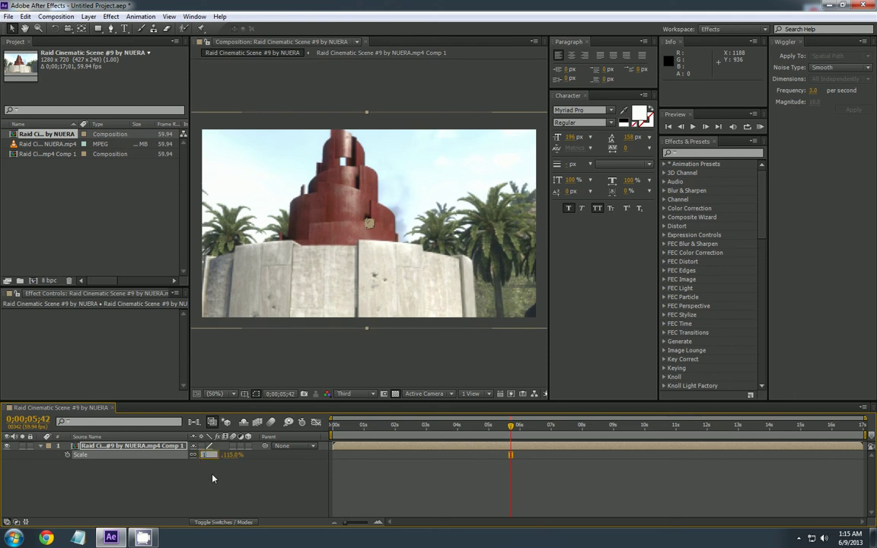
pyautogui.press('Return')
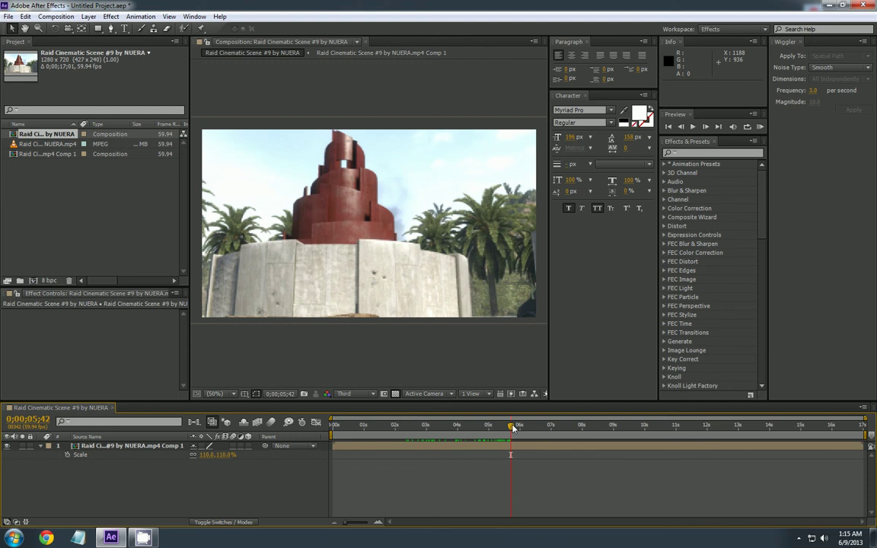
pyautogui.click(537, 426)
pyautogui.moveTo(539, 427); pyautogui.dragTo(582, 427)
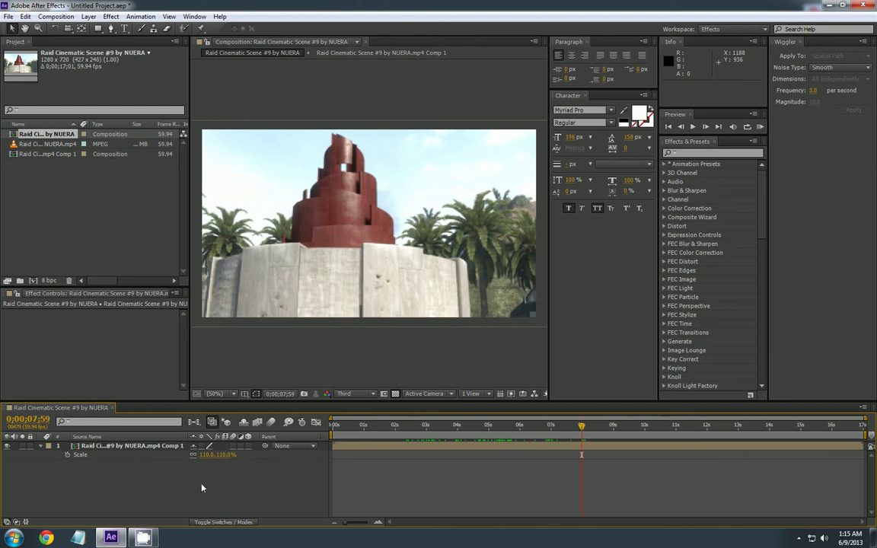
pyautogui.click(139, 447)
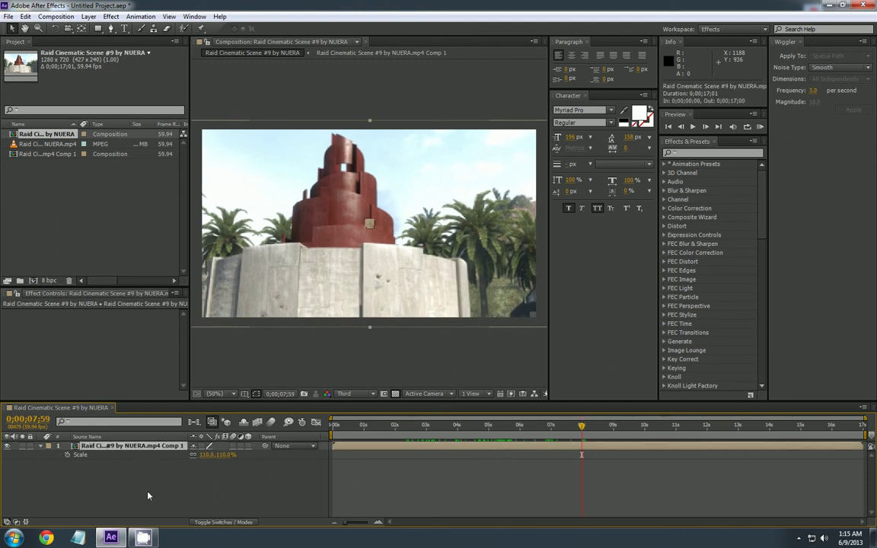